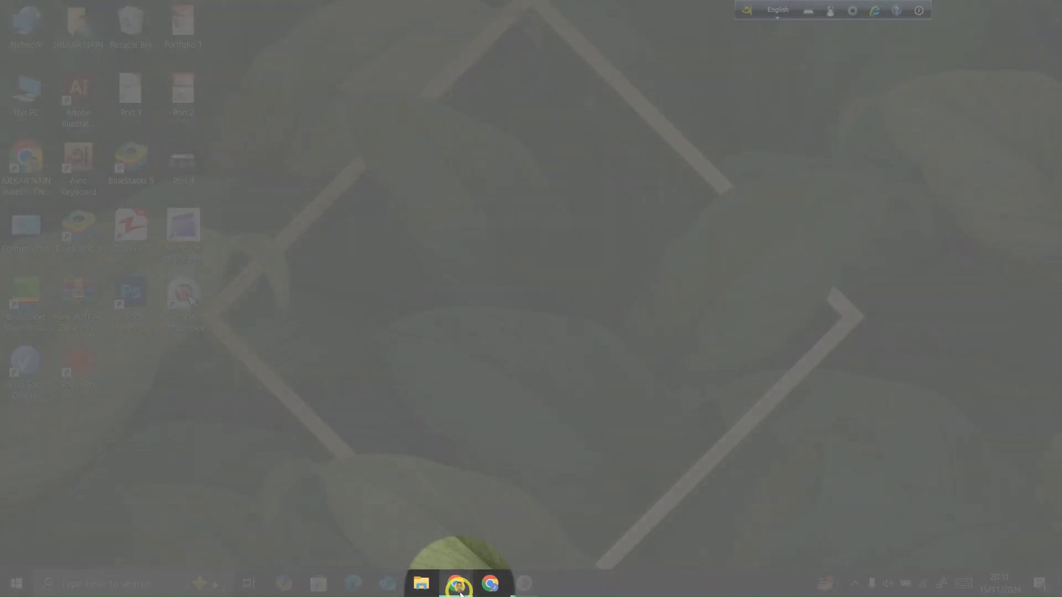
- Switch to the Chrome browser, search Google for "canva" and open the official Canva website
mouse_move(458, 591)
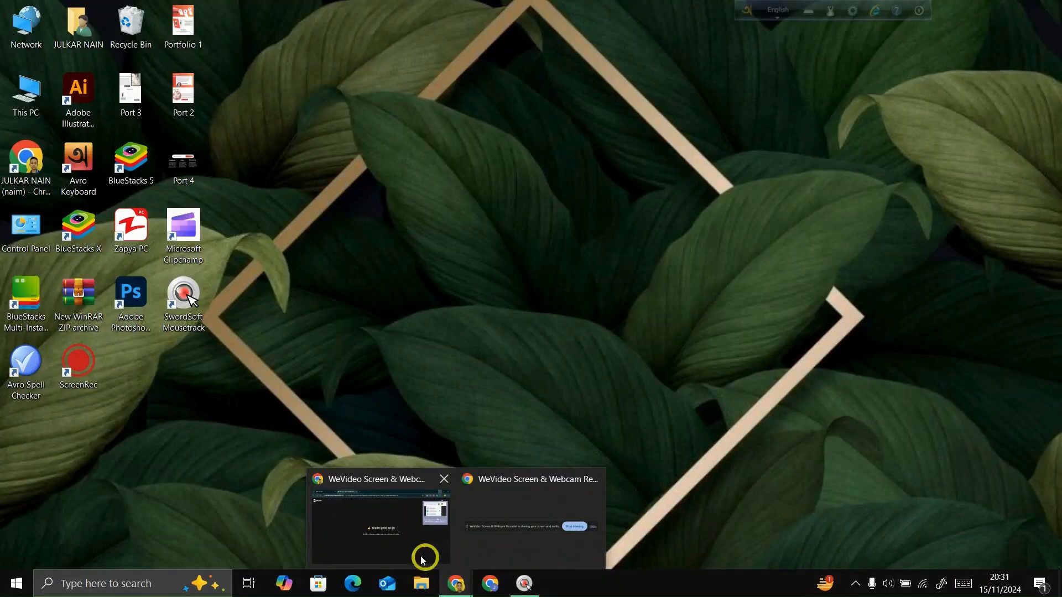
click(422, 560)
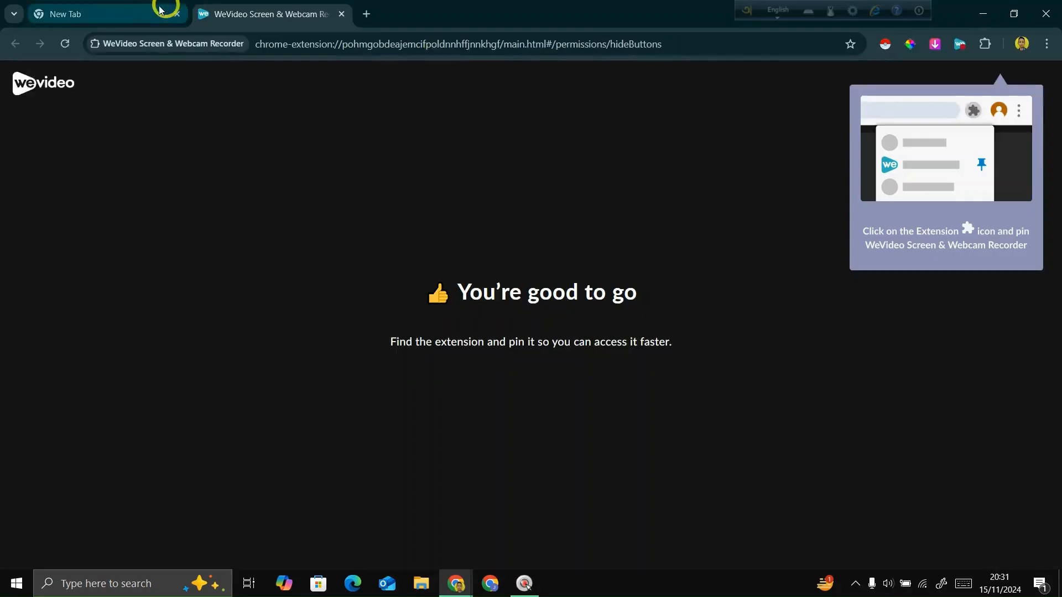
click(163, 12)
click(558, 231)
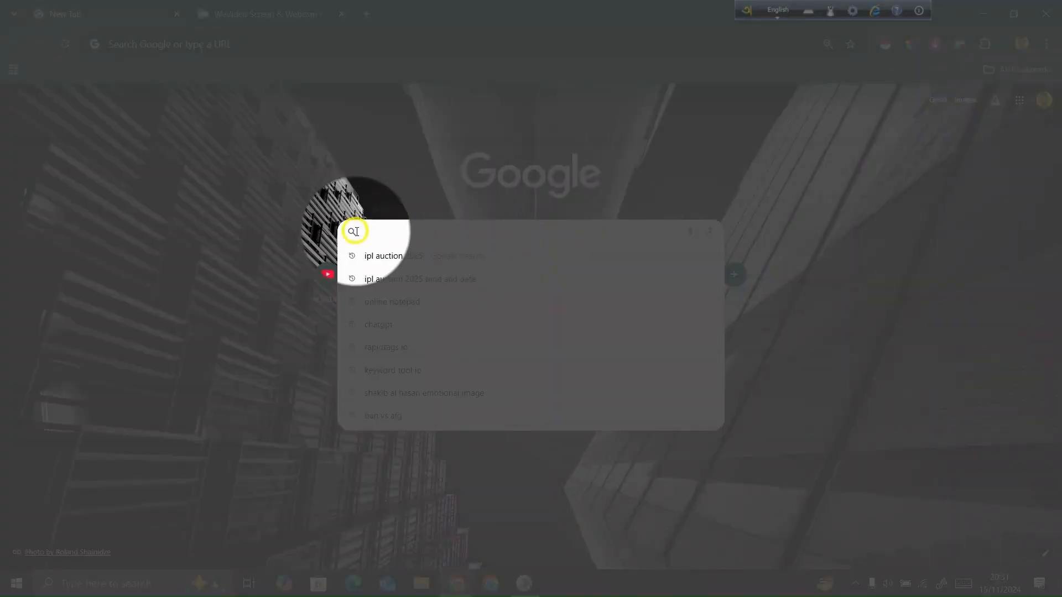
text(canva)
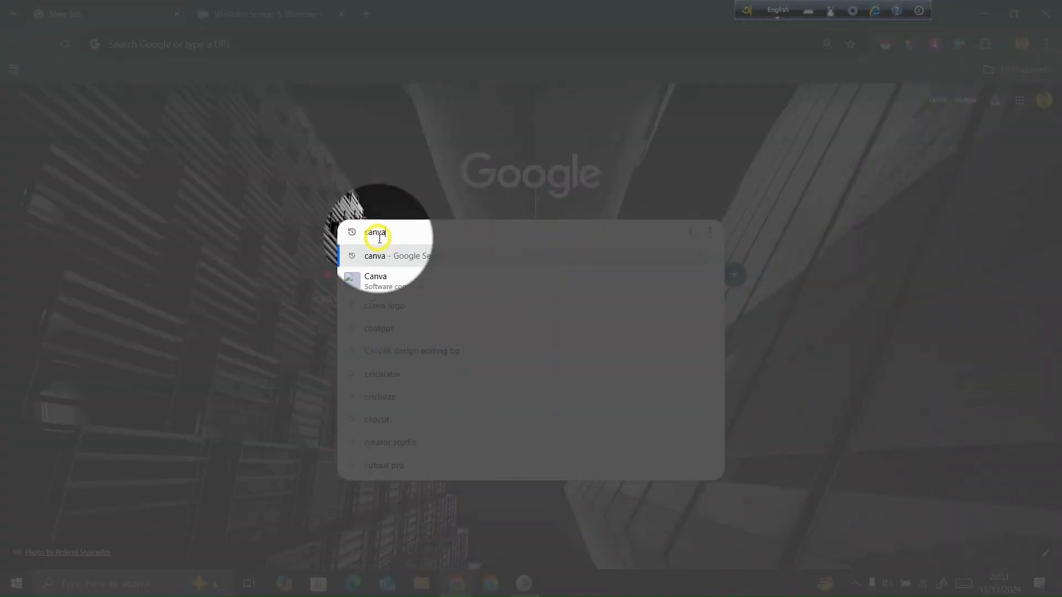
key(Return)
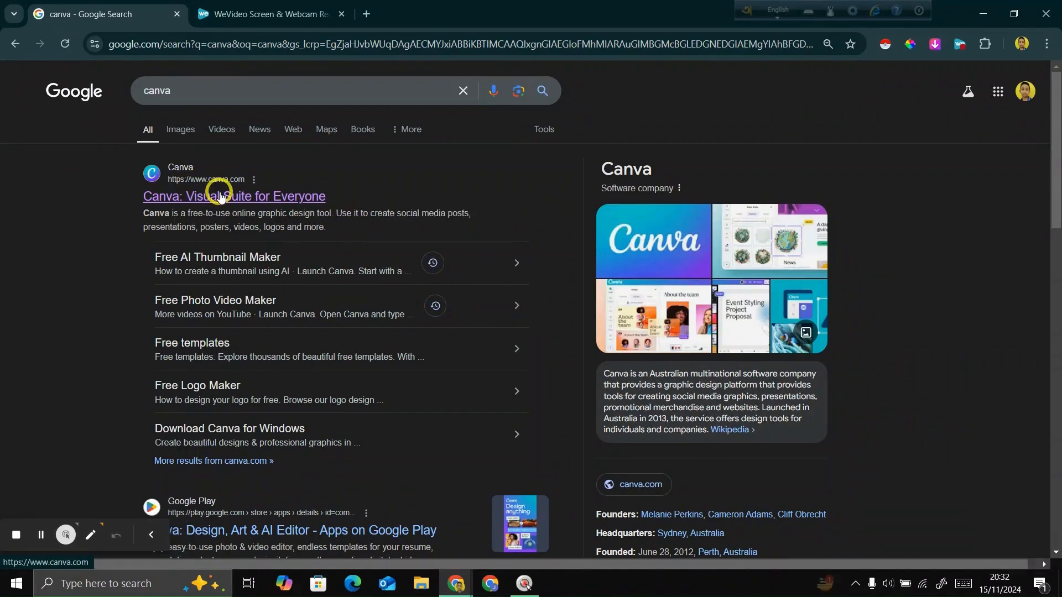
click(214, 204)
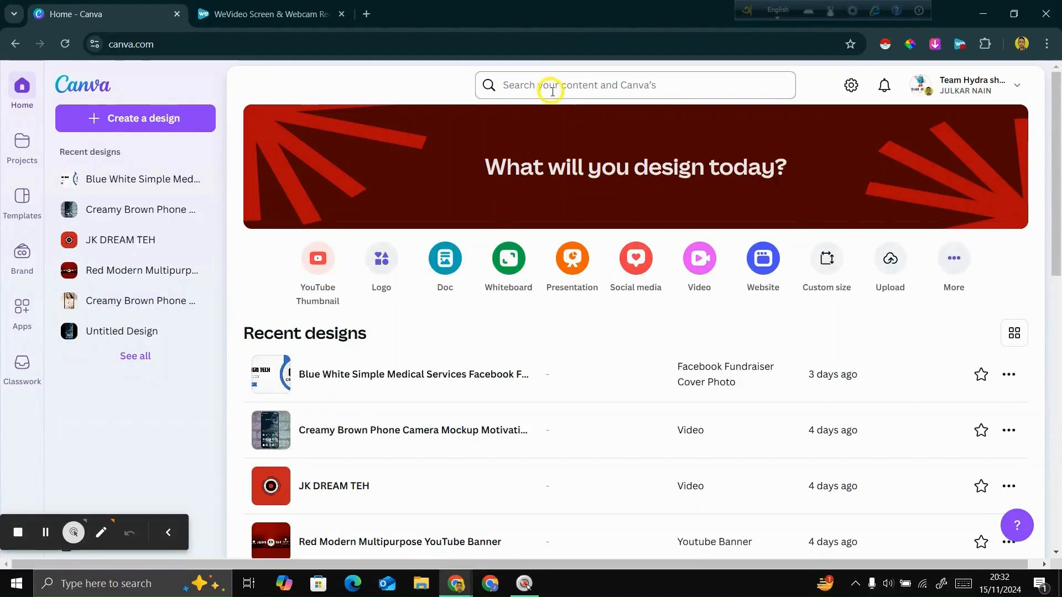
- Search Canva for "certificate" templates
click(552, 89)
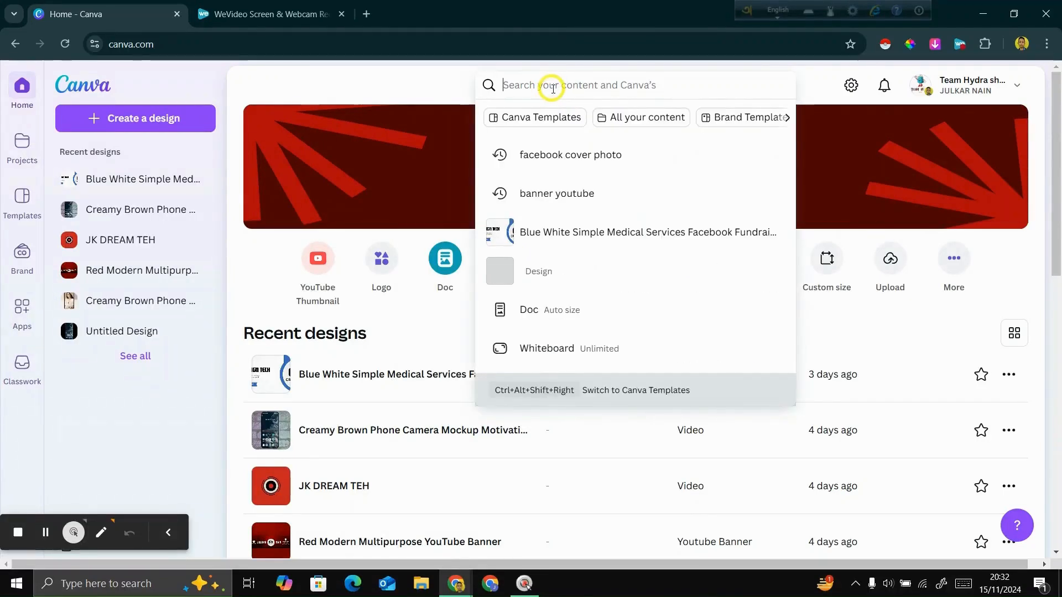
text(certi)
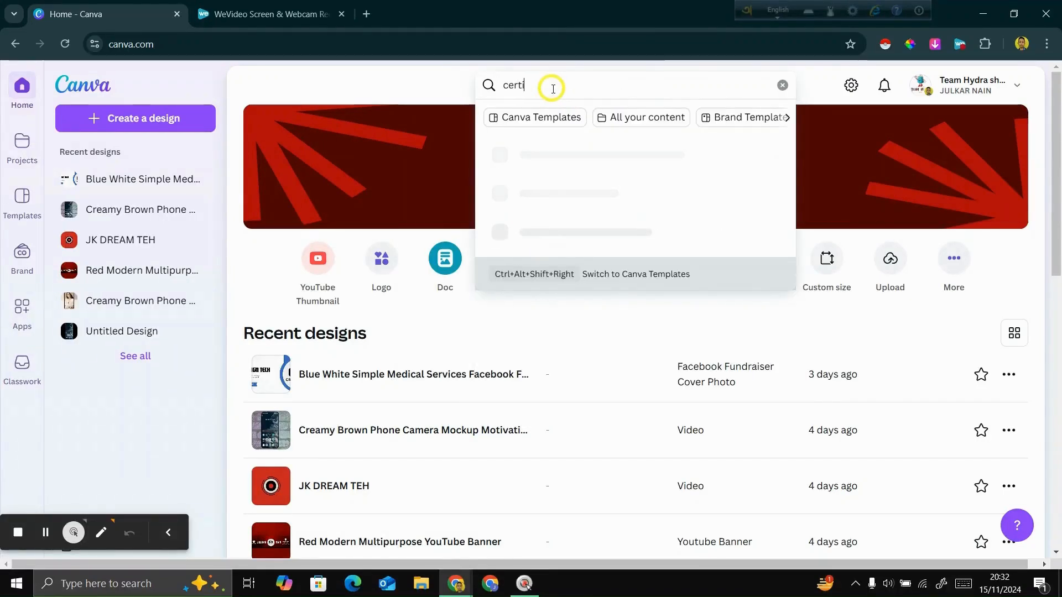
text(ficate)
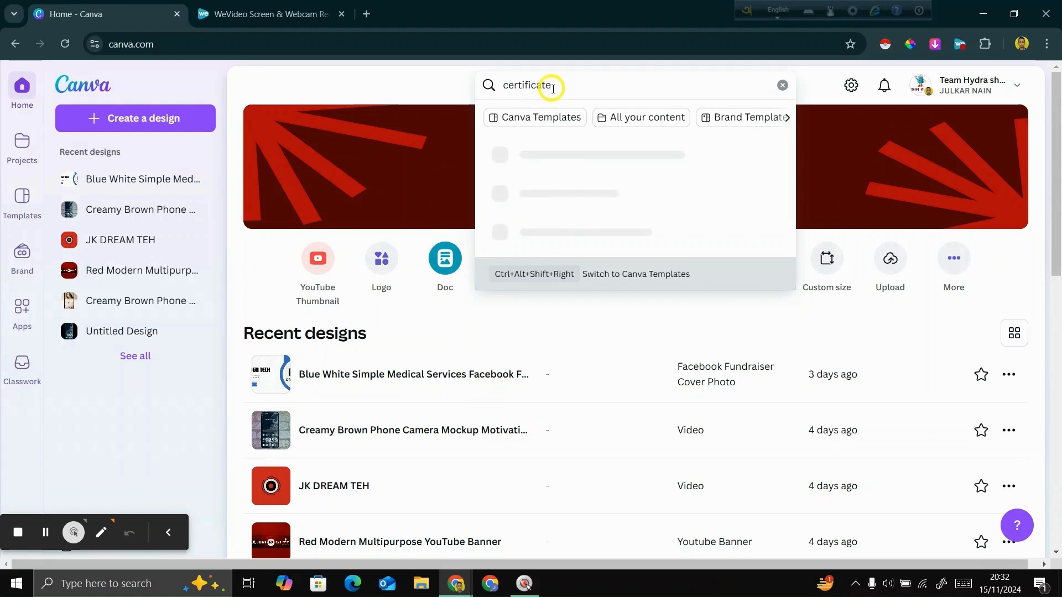
key(Return)
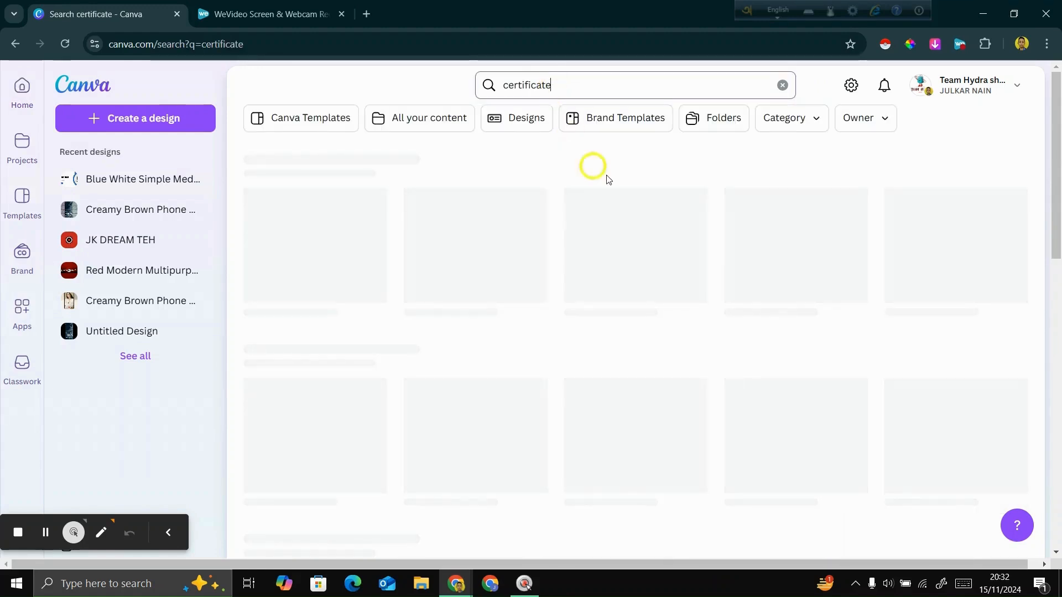
click(170, 533)
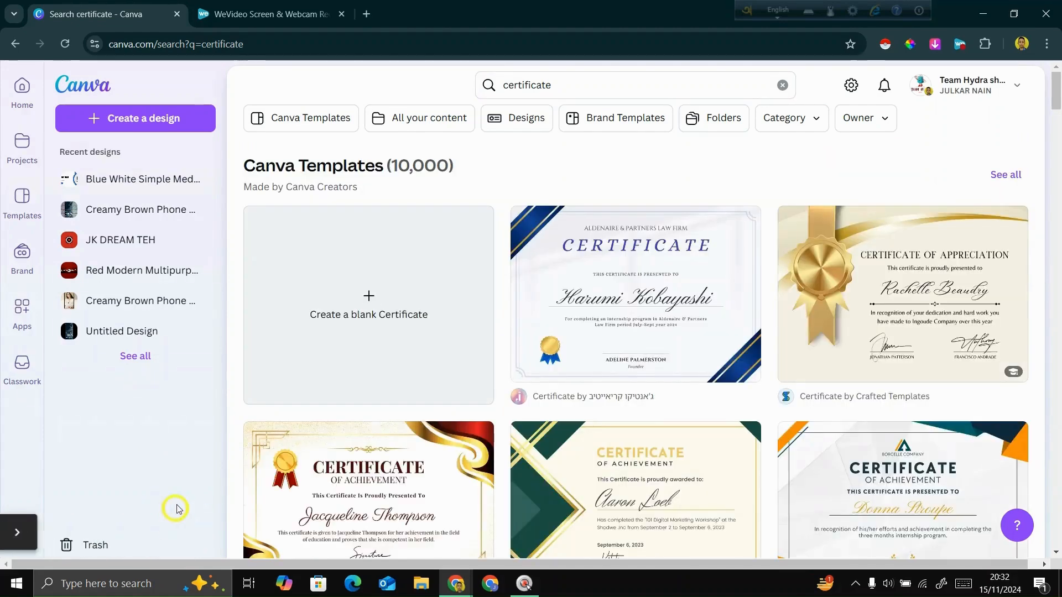
- Browse the certificate templates and open the Red and Gold Elegant Achievement Certificate
scroll(427, 332, down, 2)
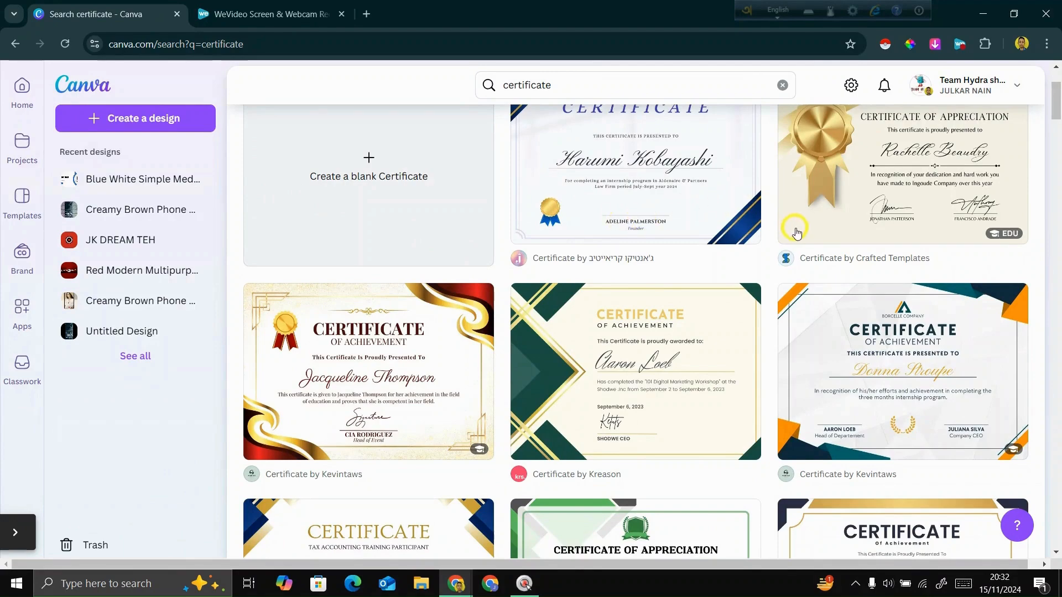
scroll(797, 232, down, 5)
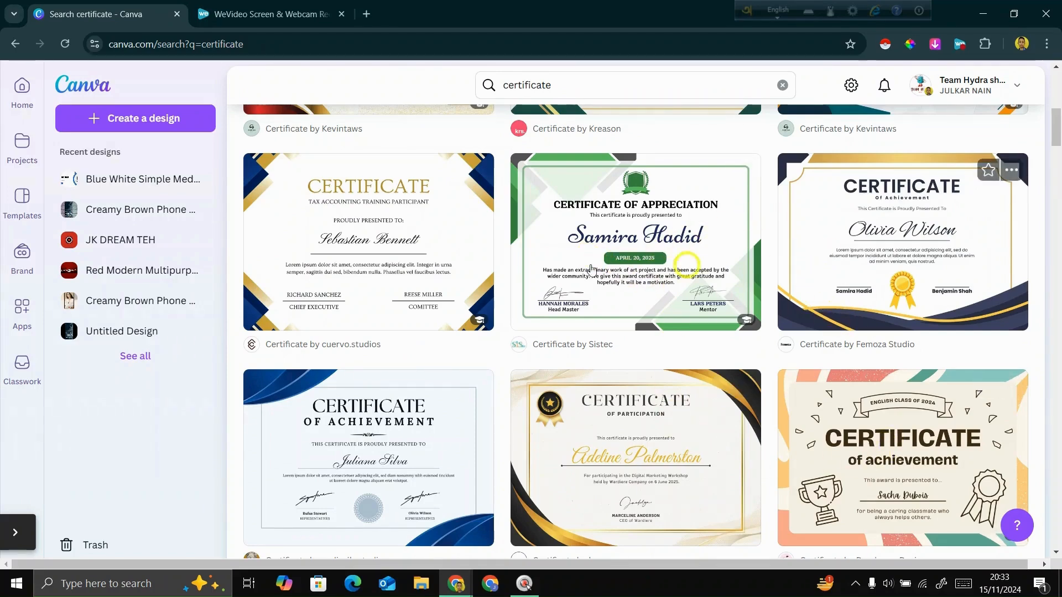
scroll(520, 372, down, 1)
scroll(520, 372, down, 3)
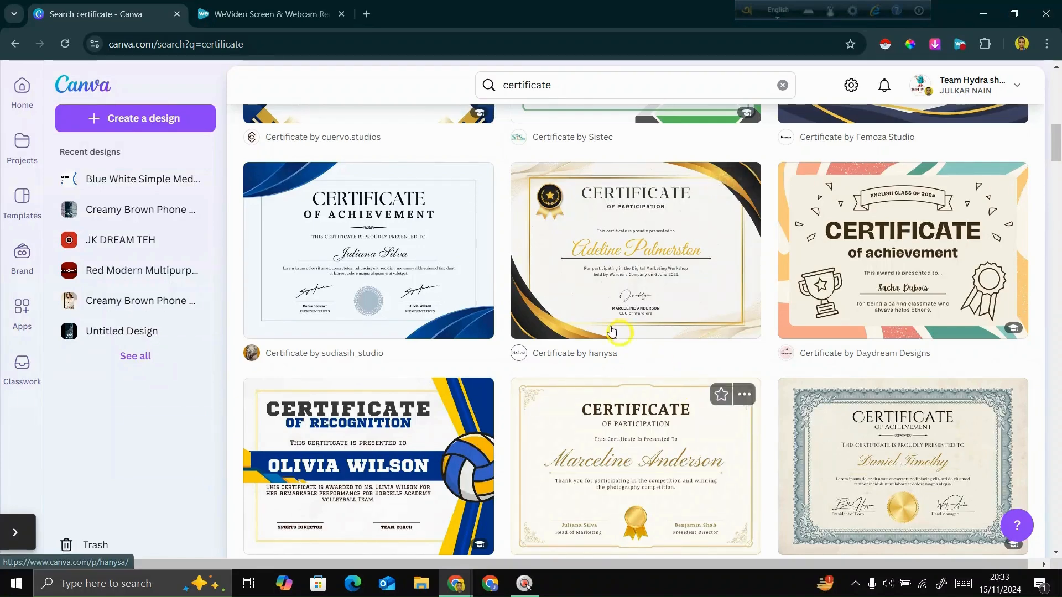
scroll(593, 308, up, 8)
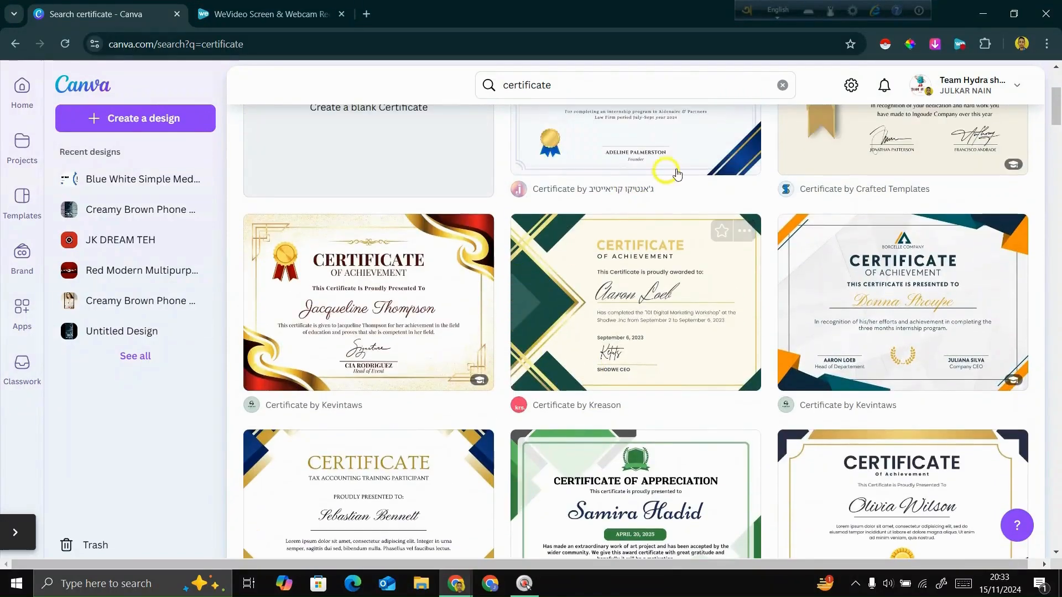
scroll(951, 321, up, 5)
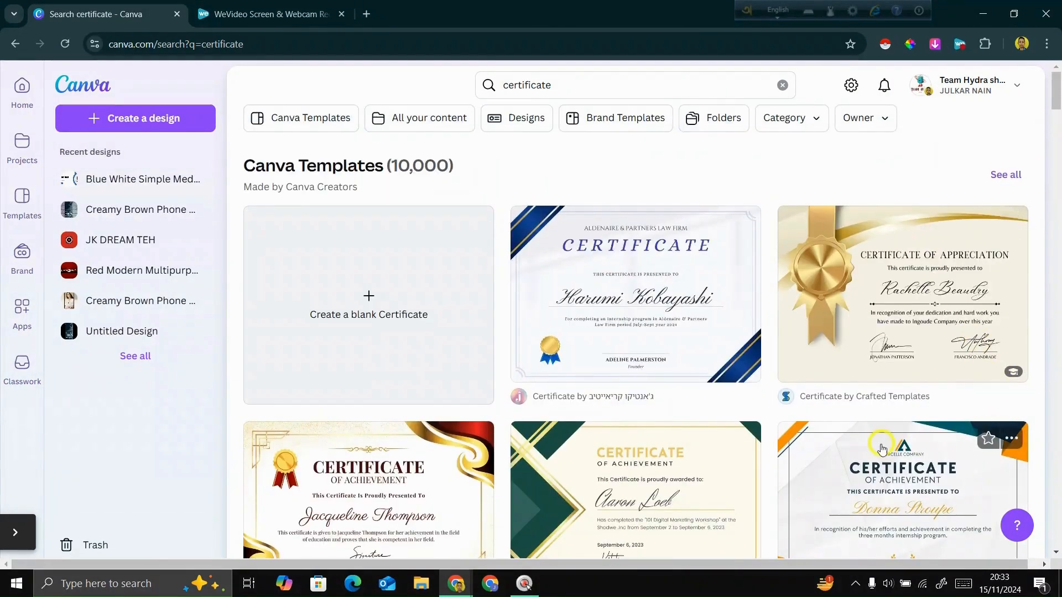
scroll(864, 494, down, 3)
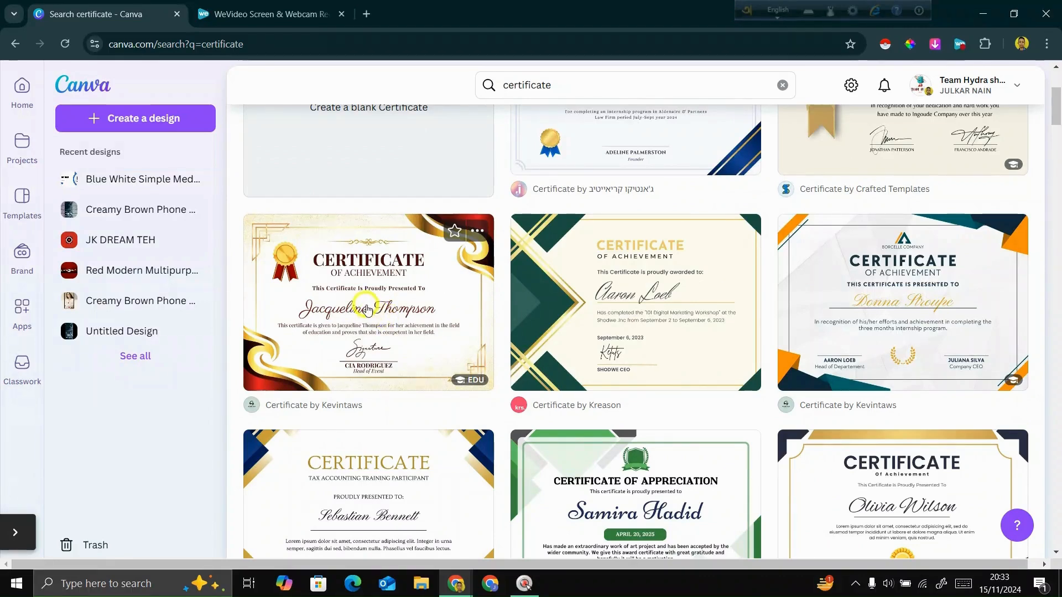
click(378, 310)
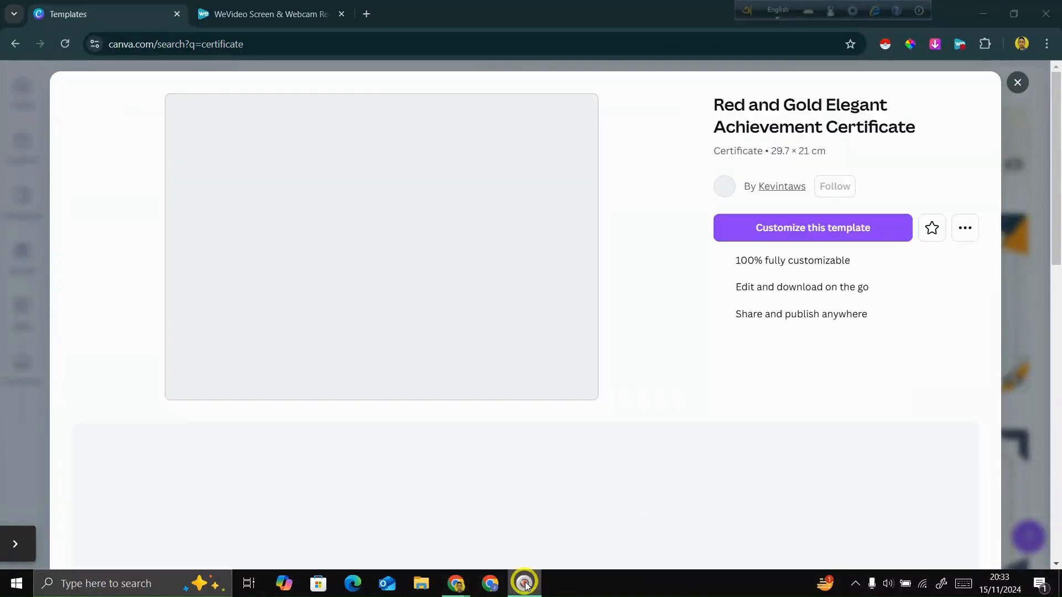
- Mark the option to customize the template with a temporary red arrow using SwordSoft Mousetrack's Livedraw
click(524, 582)
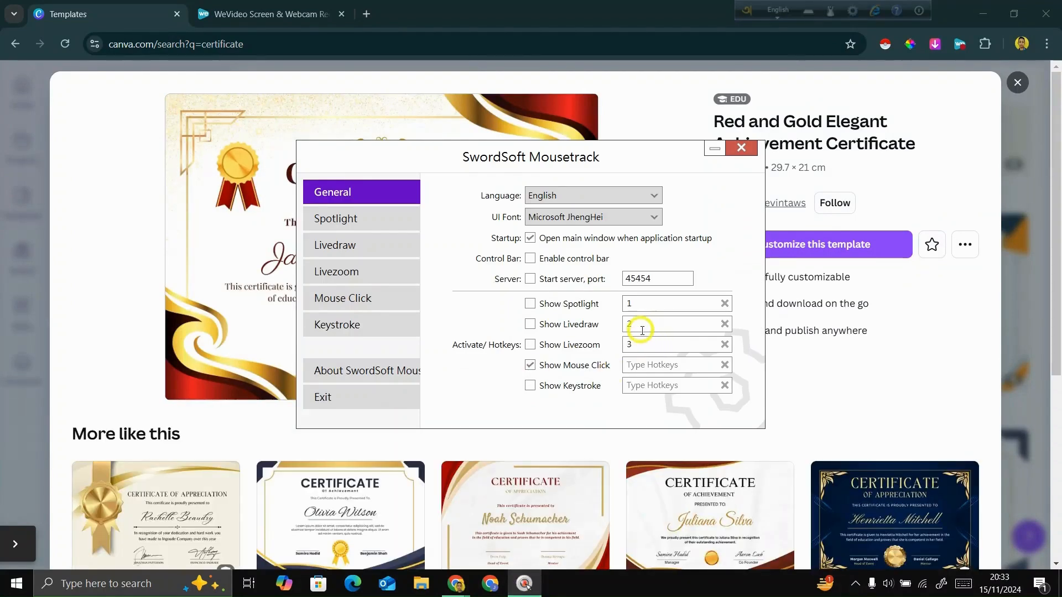
key(2)
key(2)
click(715, 148)
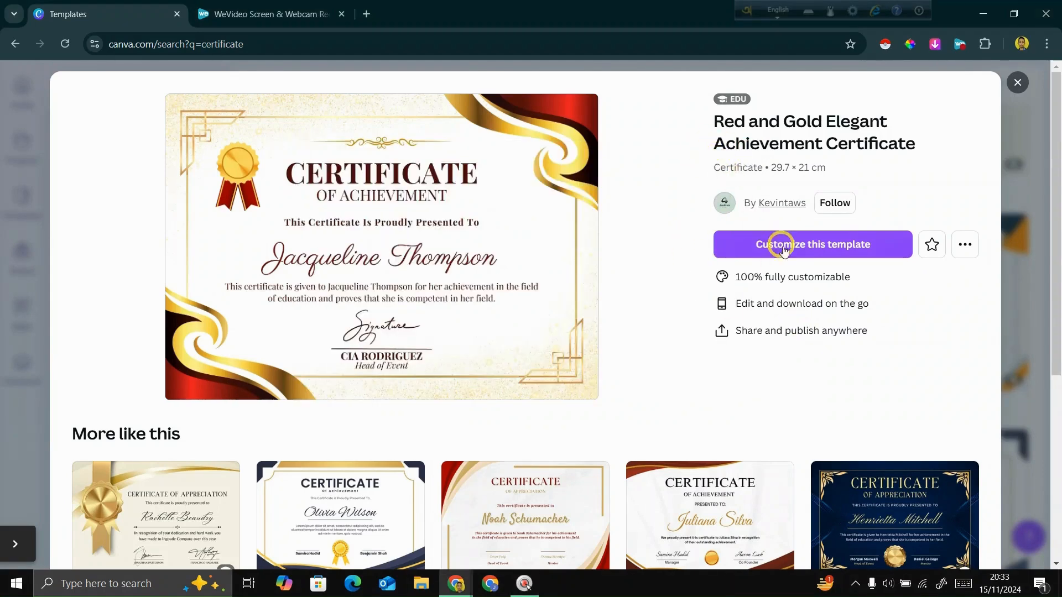
key(2)
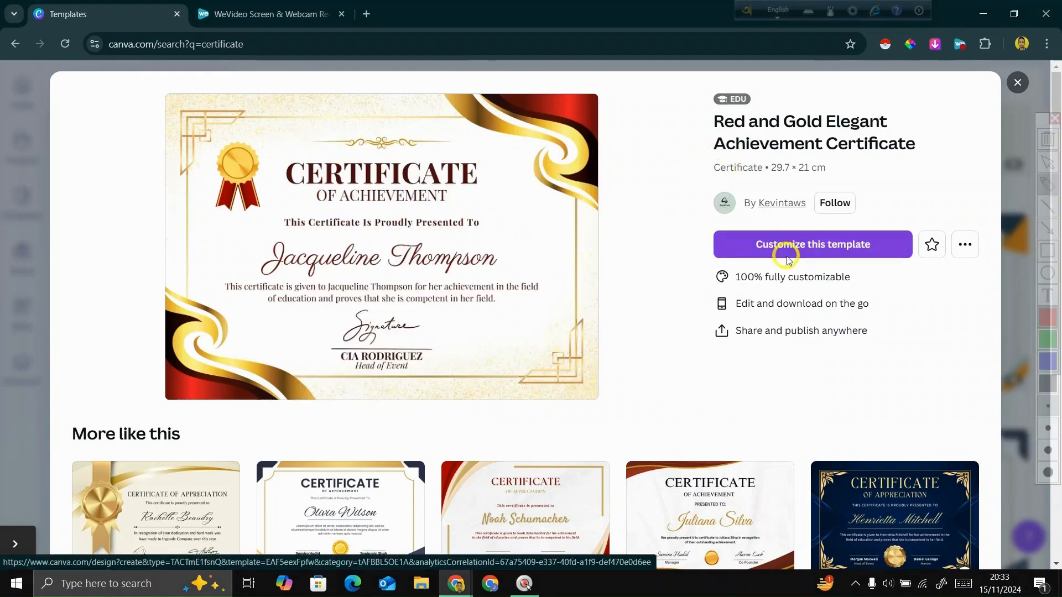
click(1045, 231)
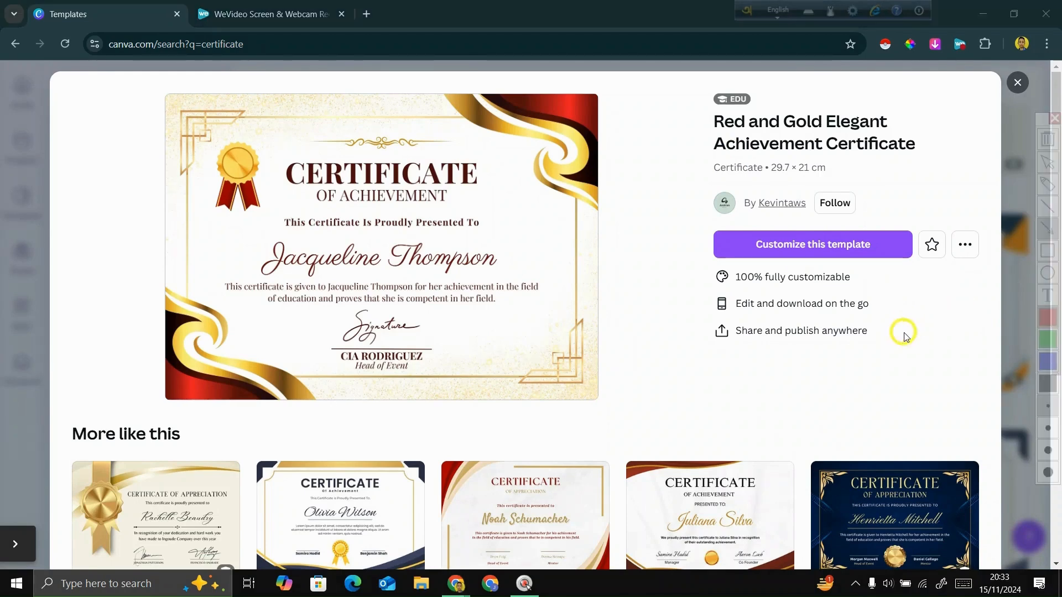
drag(891, 365, 804, 253)
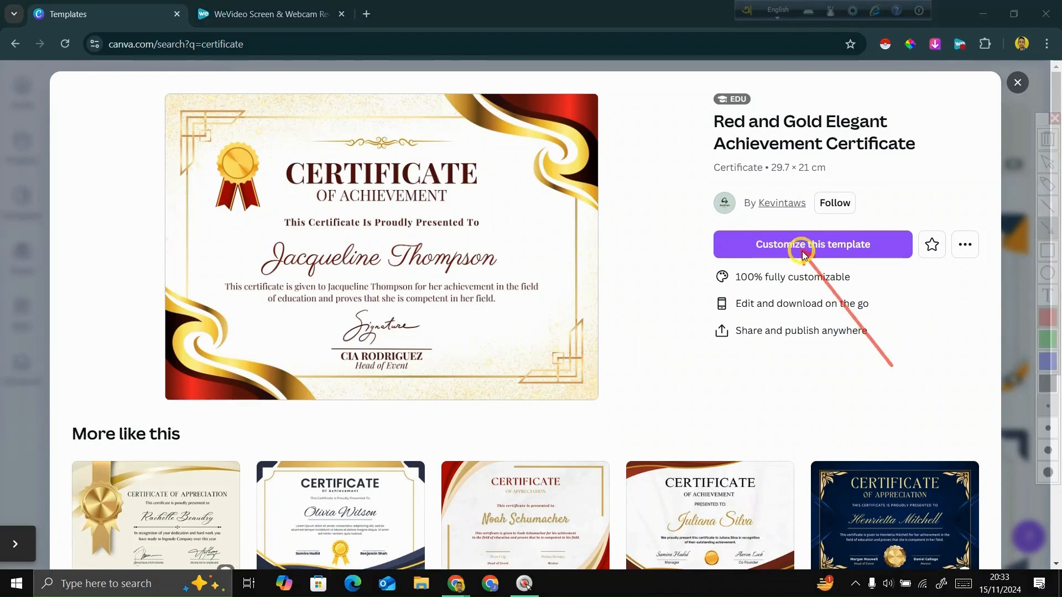
key(2)
- Open the template for customization and replace the large script recipient name on the certificate with the new recipient's full name
click(804, 253)
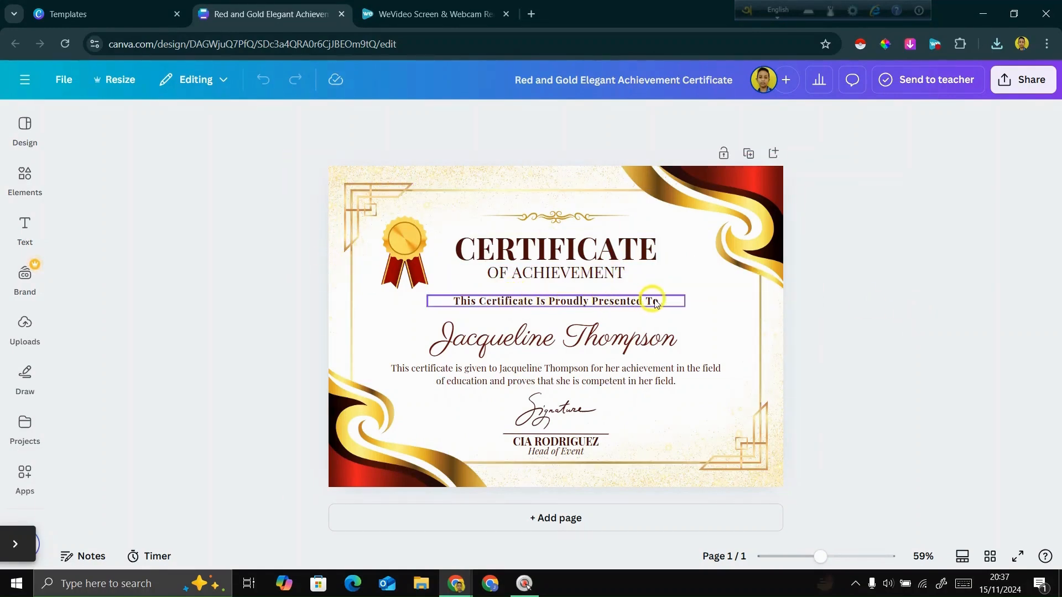
double_click(630, 338)
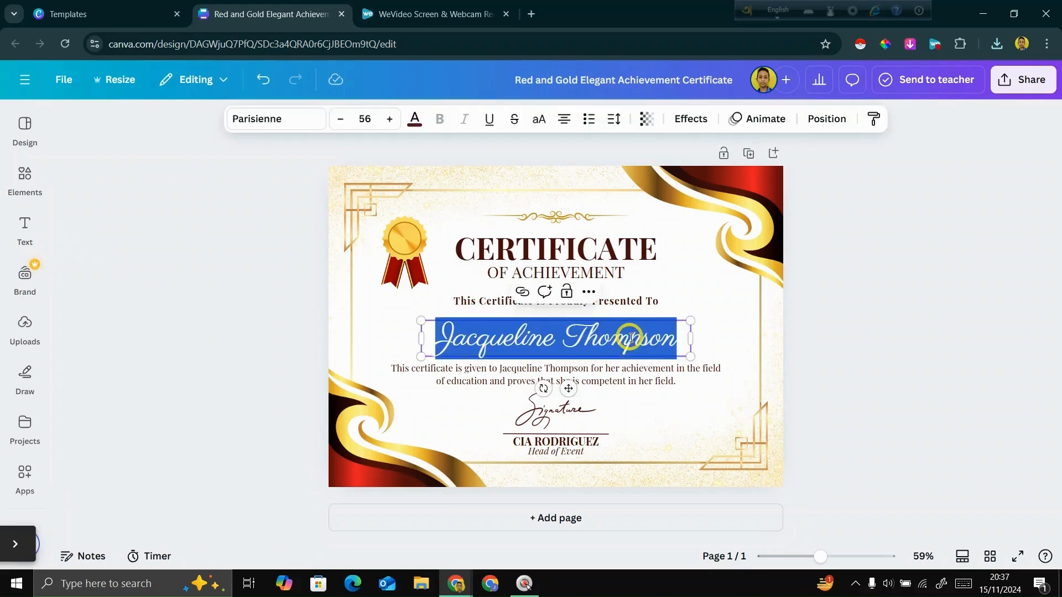
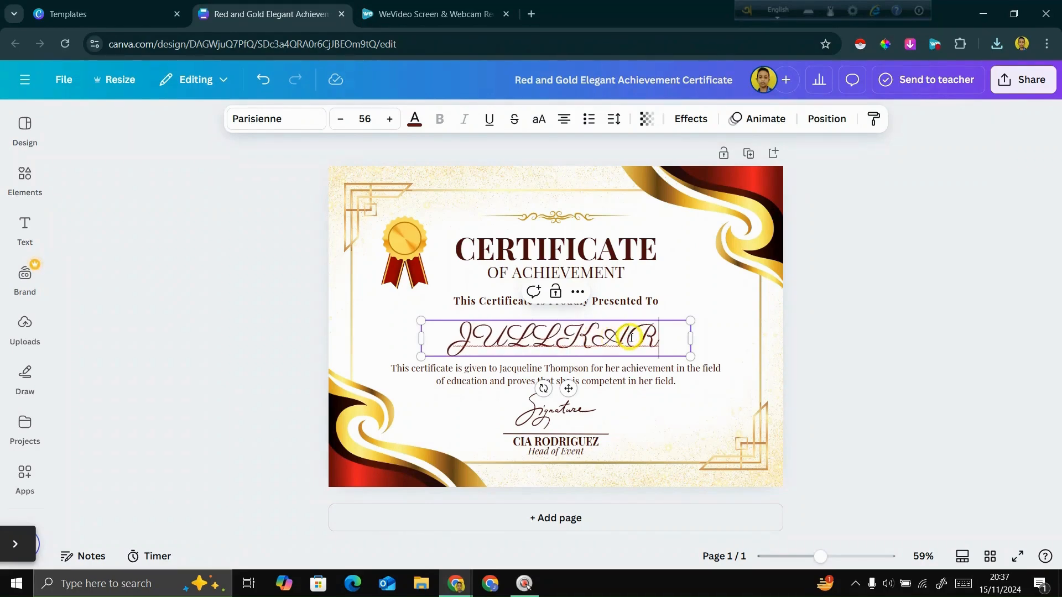
key(BackSpace)
key(BackSpace)
key(BackSpace)
key(BackSpace)
key(BackSpace)
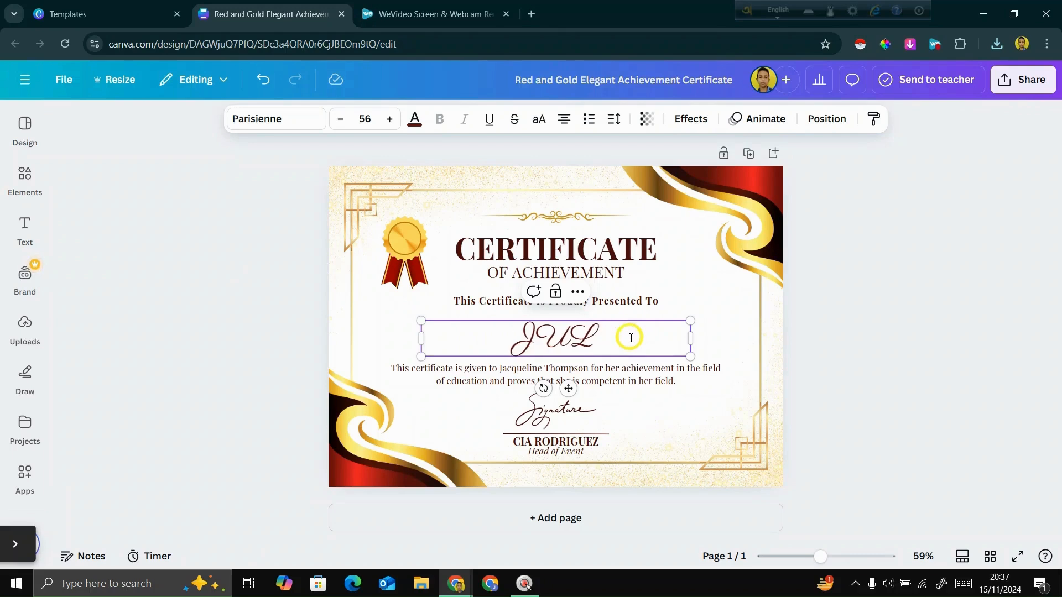
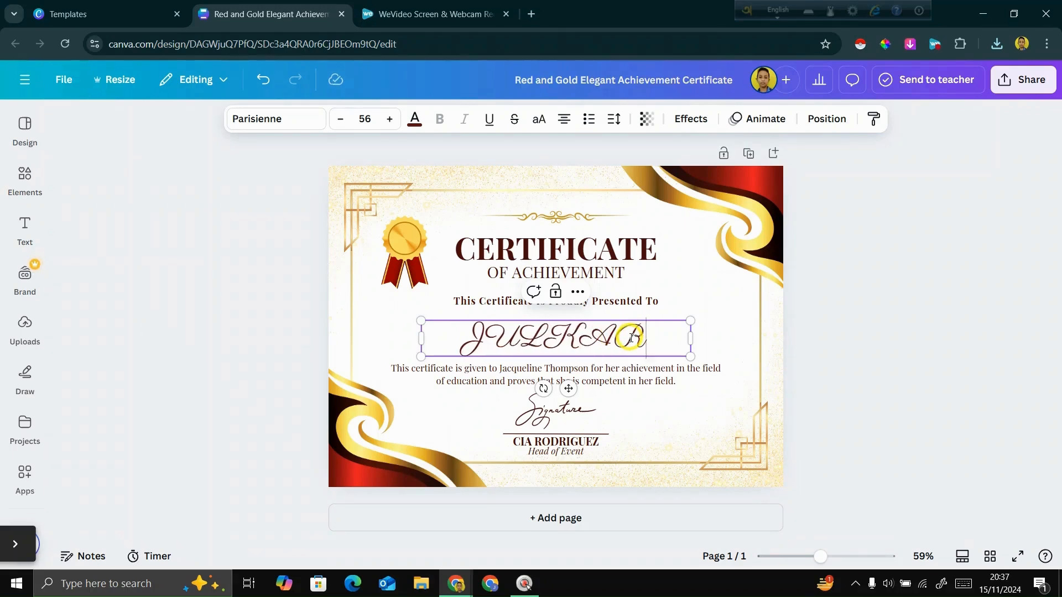
key(BackSpace)
key(BackSpace)
key(BackSpace)
key(BackSpace)
key(BackSpace)
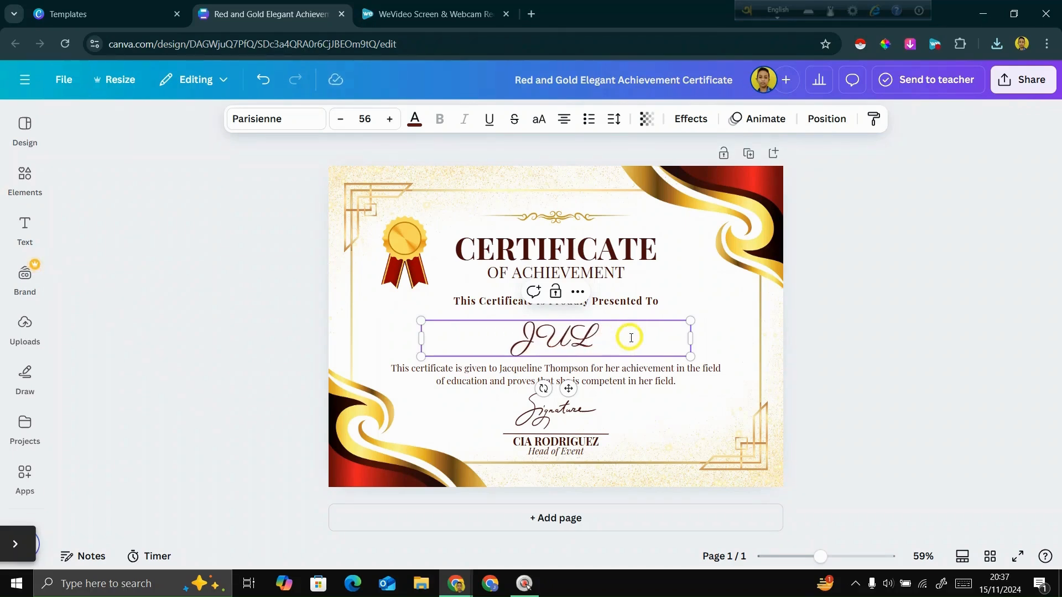
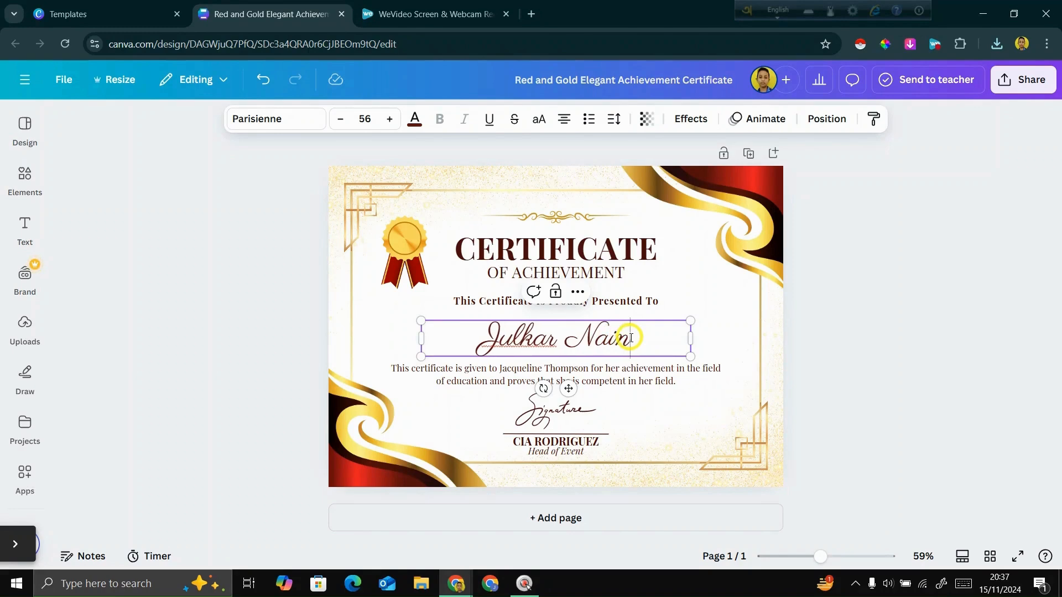
click(842, 328)
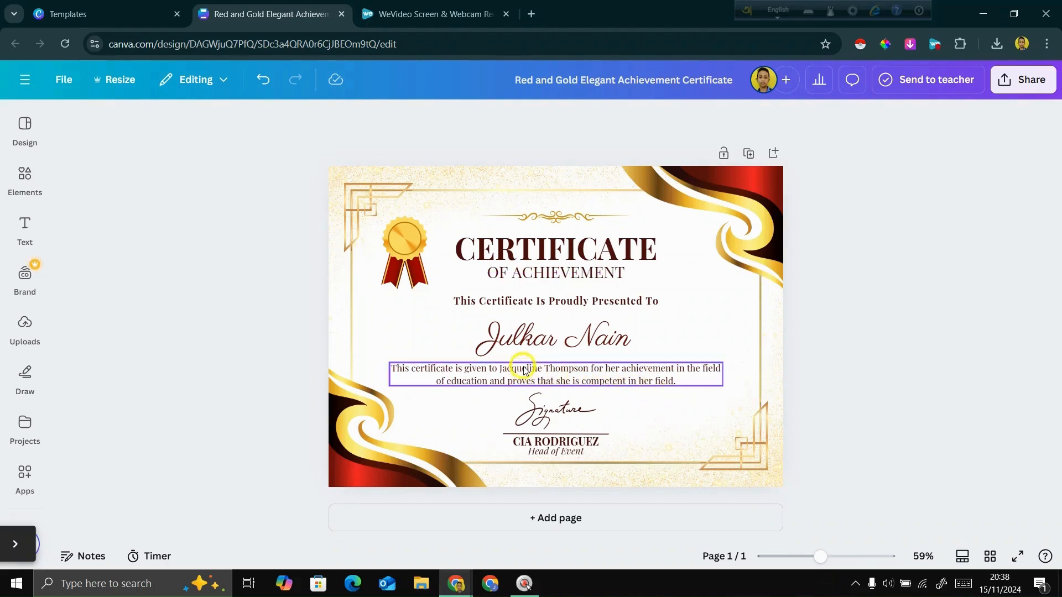
- Replace the recipient's name in the certificate's description paragraph with the new recipient's full name
click(507, 369)
click(502, 367)
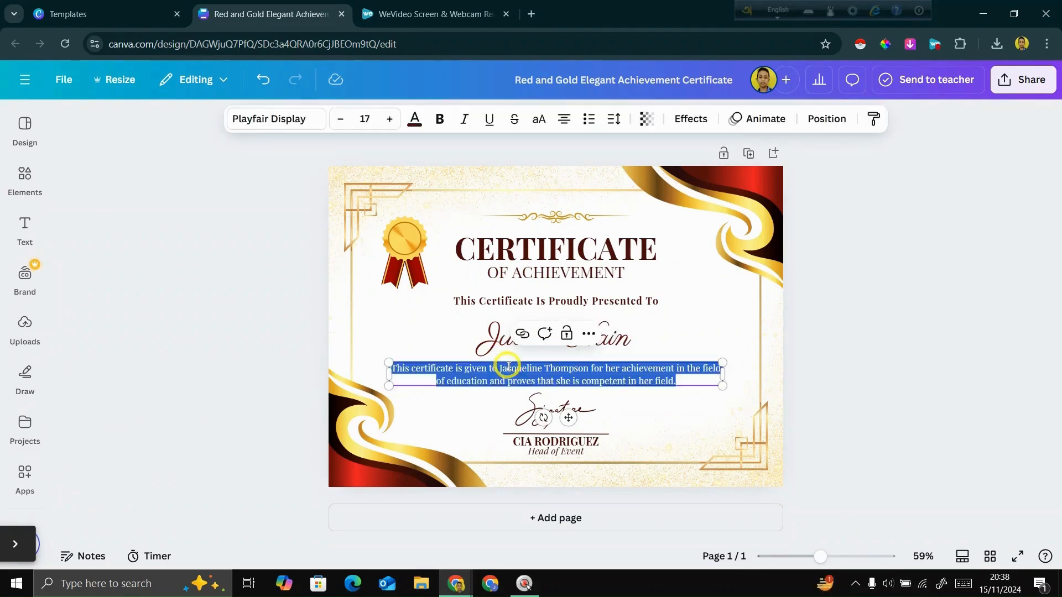
click(503, 366)
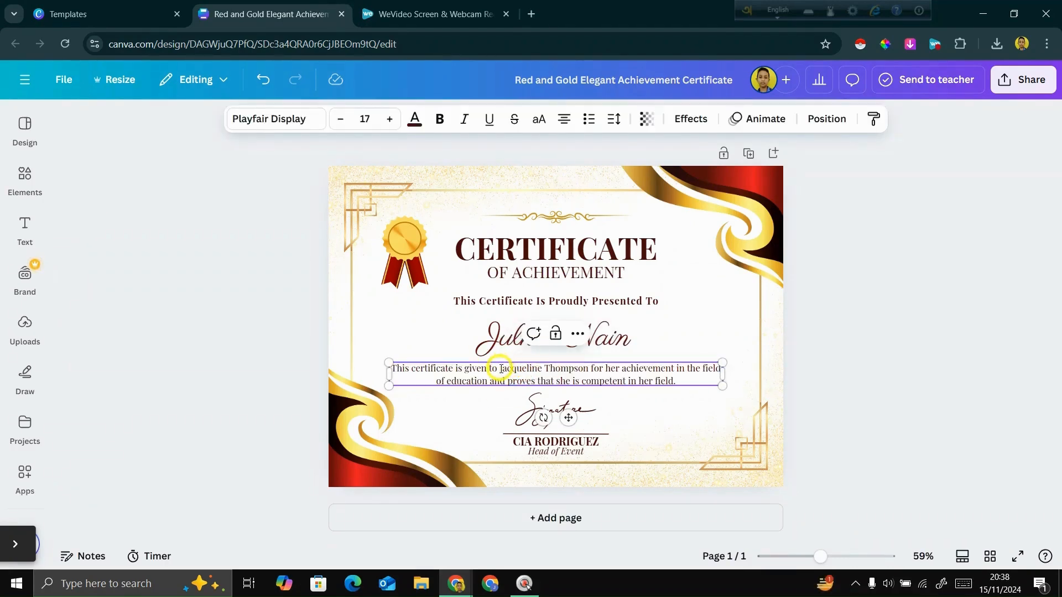
drag(500, 369, 591, 374)
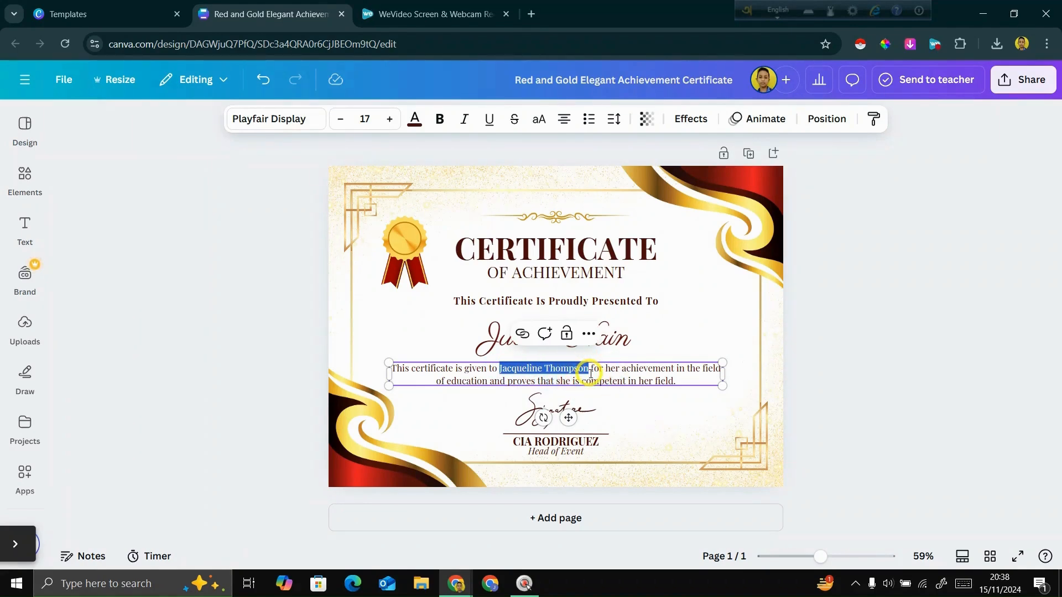
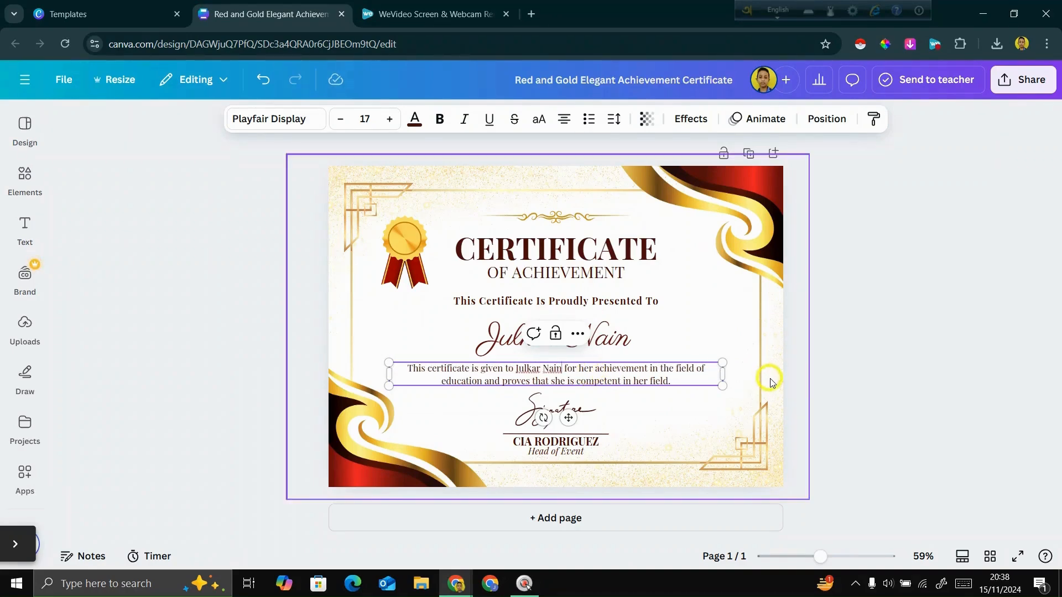
click(860, 339)
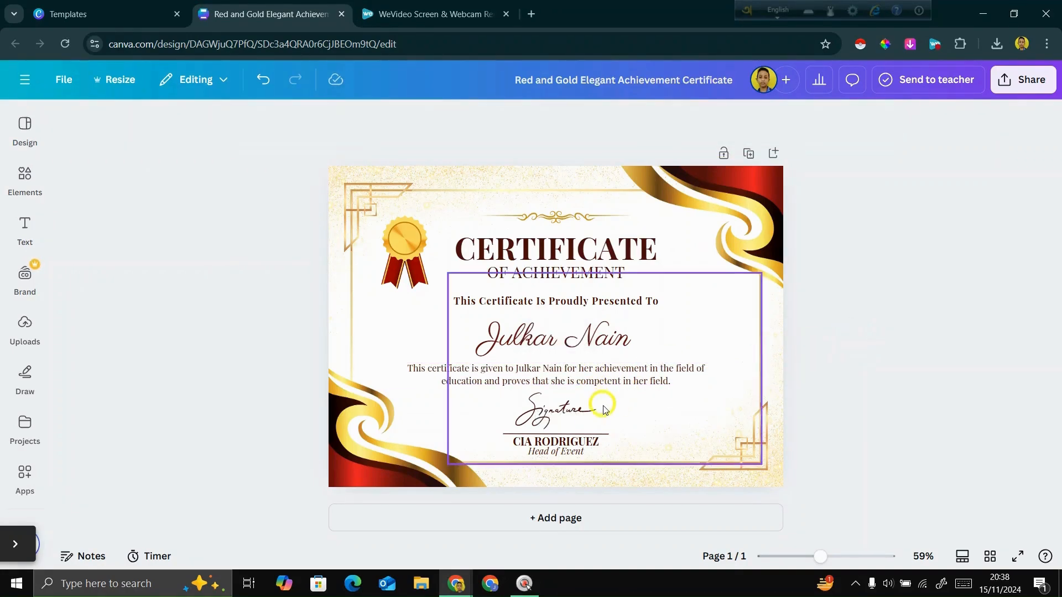
- Change the pronoun "she" to lowercase "he" in the second line of the description paragraph
click(555, 381)
click(556, 381)
click(562, 380)
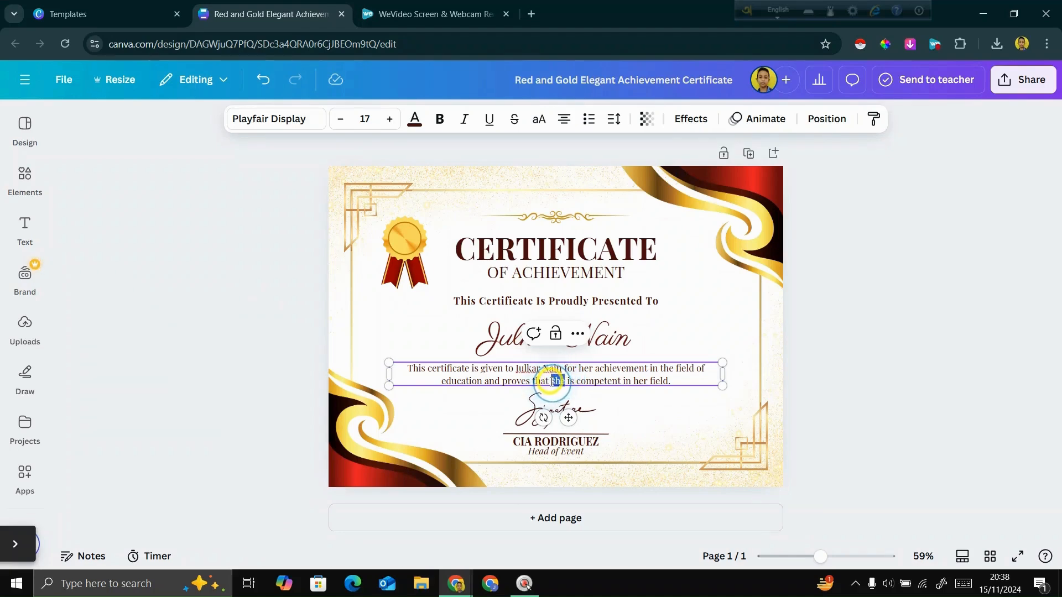
double_click(551, 381)
text(He)
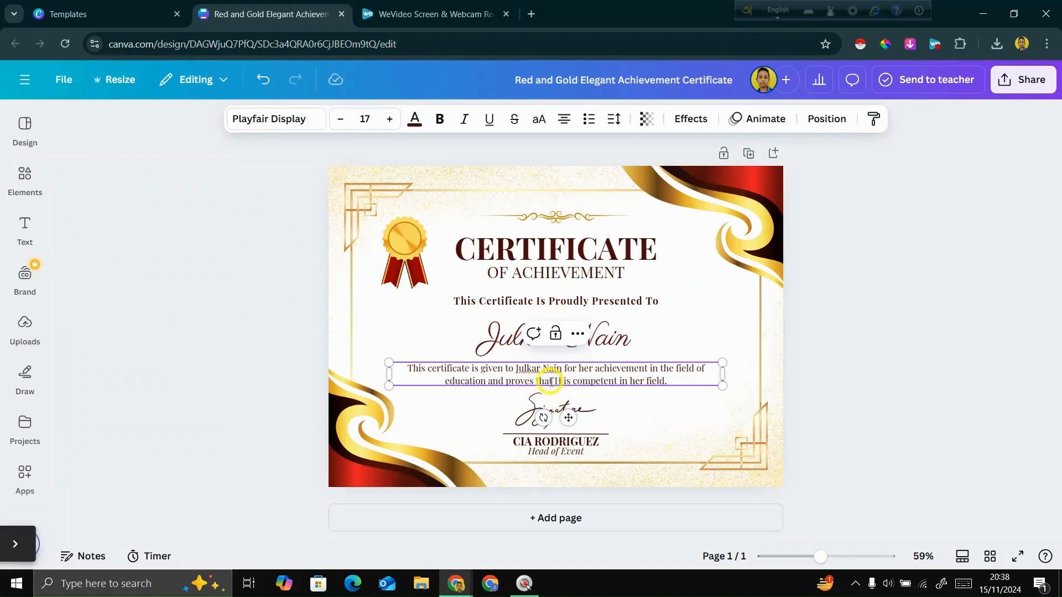
click(886, 347)
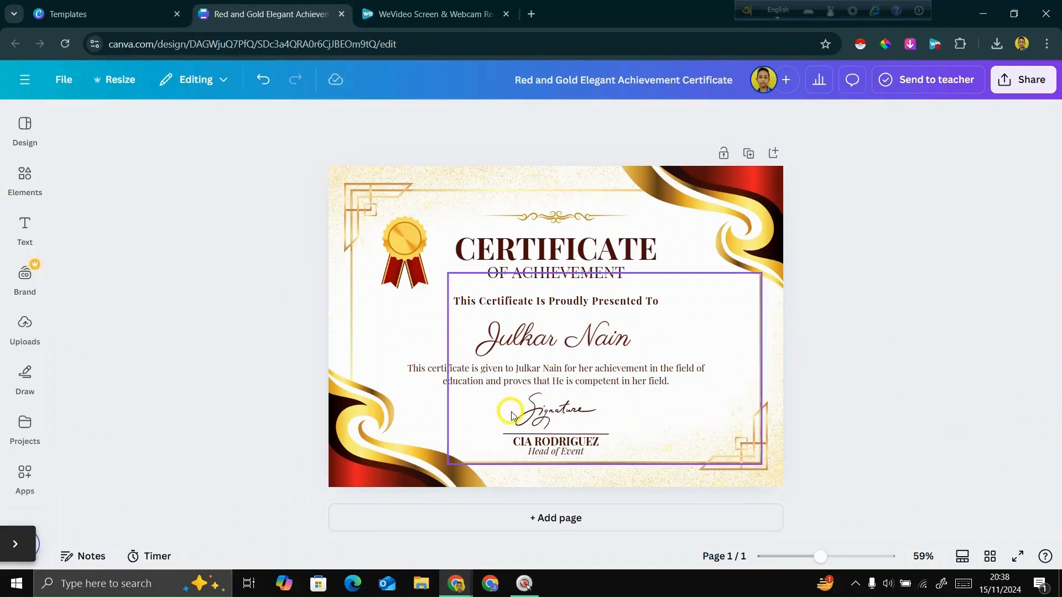
click(558, 381)
click(559, 380)
click(558, 381)
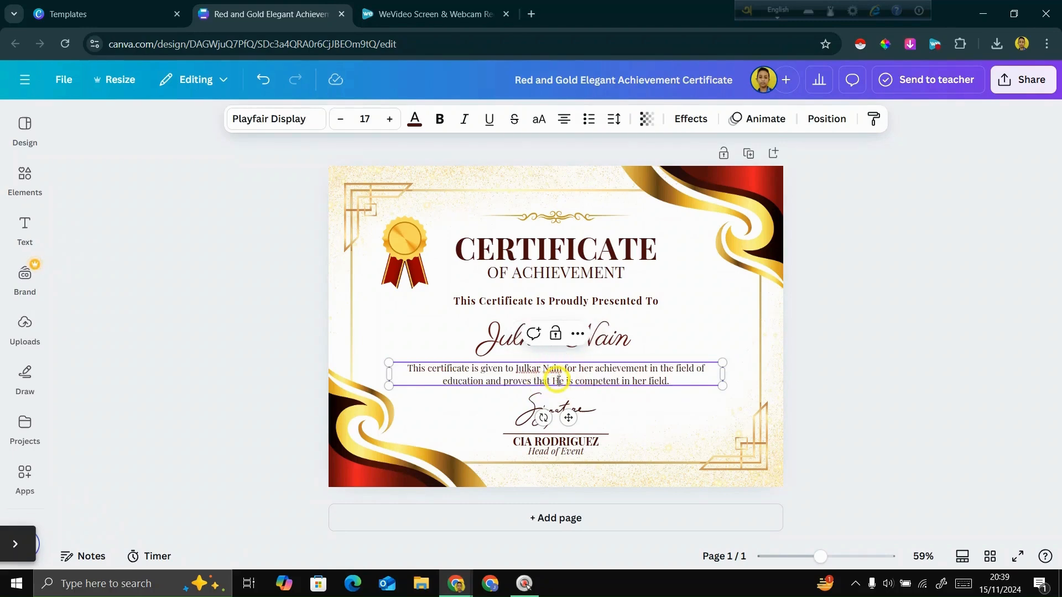
click(844, 394)
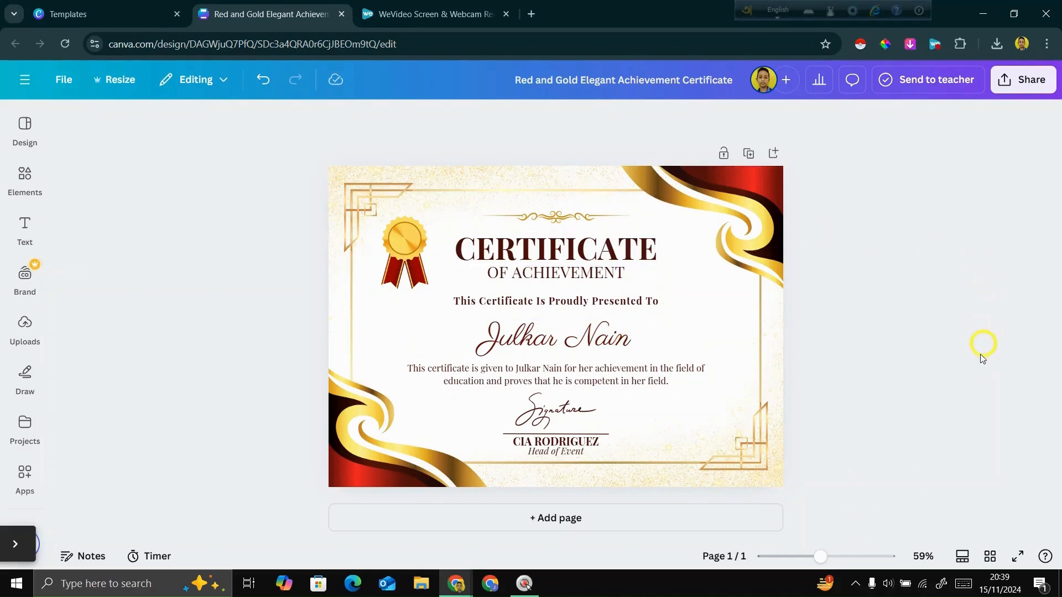
- Nudge the red and gold wave decorations in the certificate's upper-right and lower-left corners slightly inward
mouse_move(731, 226)
mouse_down()
mouse_move(668, 287)
mouse_move(694, 247)
mouse_move(729, 228)
mouse_move(735, 237)
mouse_up()
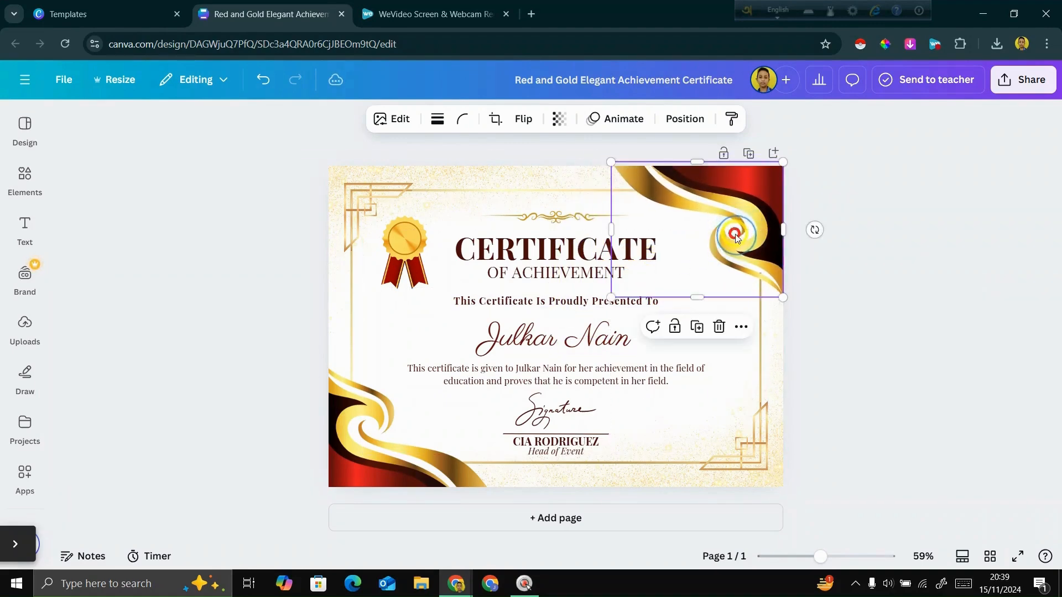
click(813, 246)
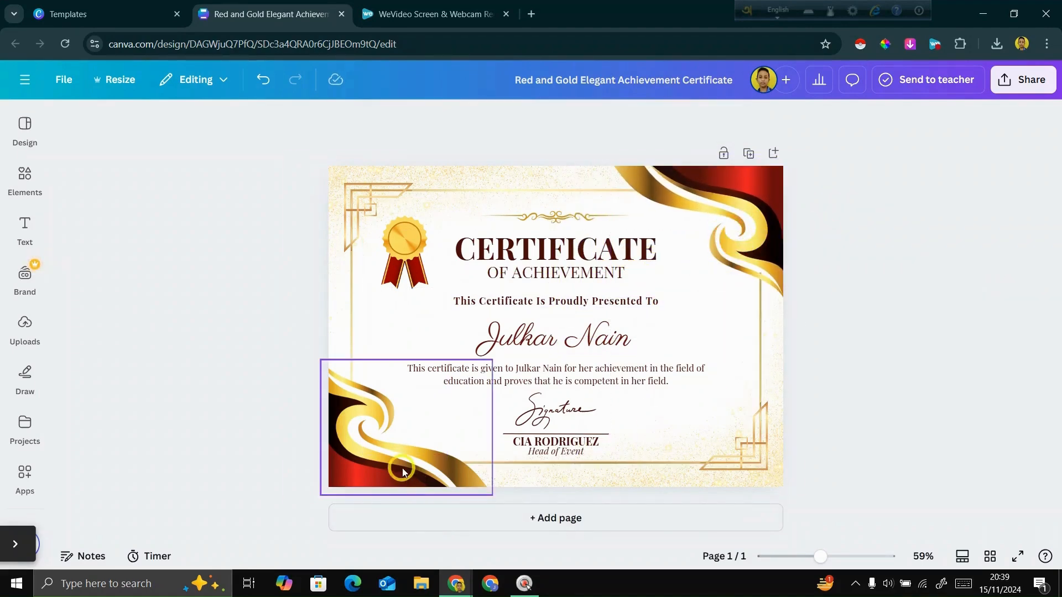
mouse_move(398, 467)
mouse_down()
mouse_move(417, 468)
mouse_move(426, 450)
mouse_move(409, 459)
mouse_up()
- Try moving and deleting the gold line ornament in the certificate's lower-right corner, and undo the changes
drag(752, 441, 722, 450)
key(Delete)
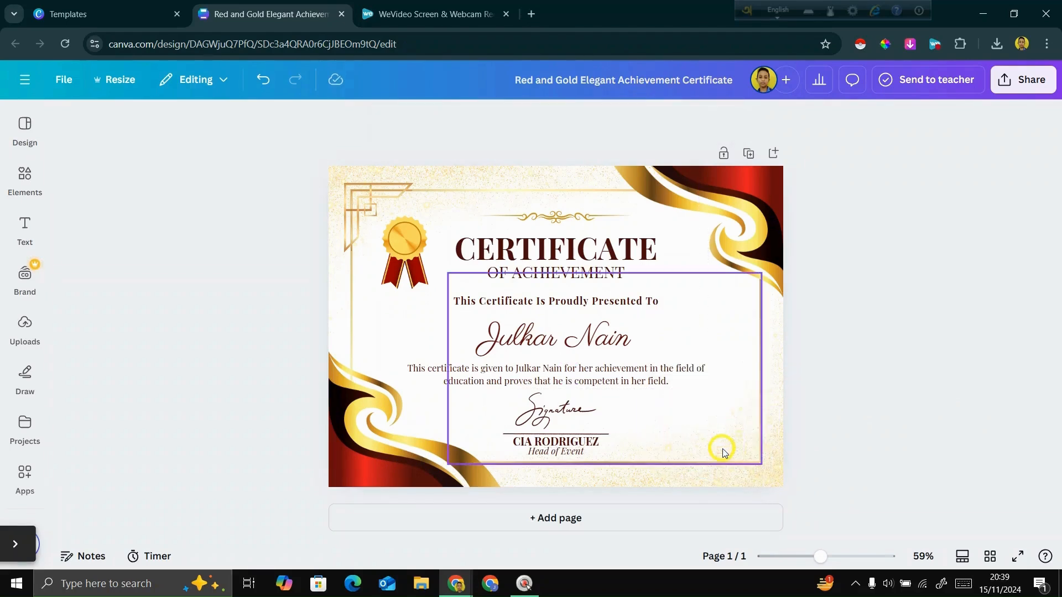
key(ctrl+z)
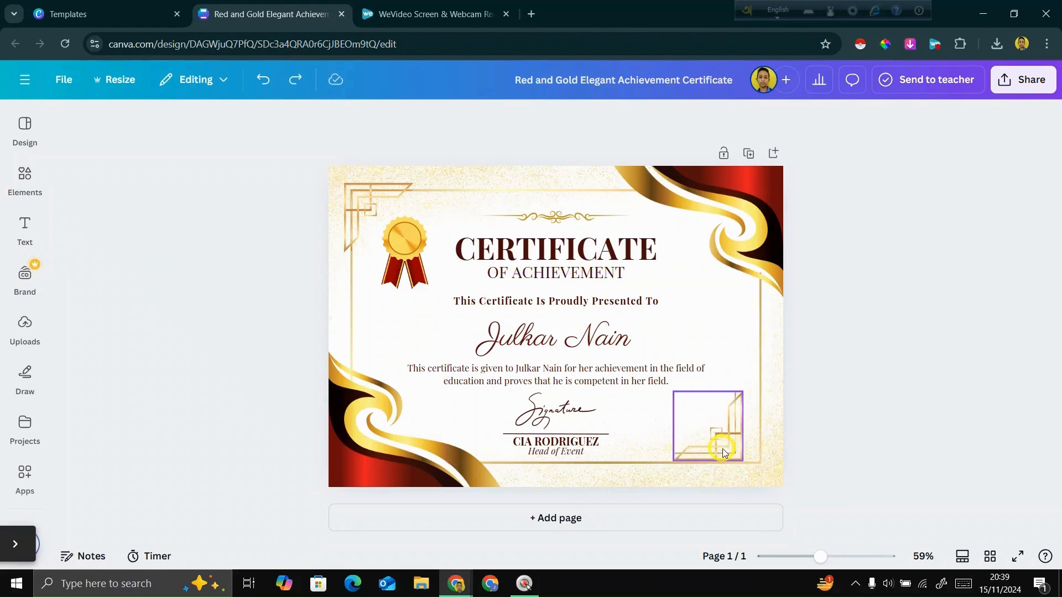
click(974, 397)
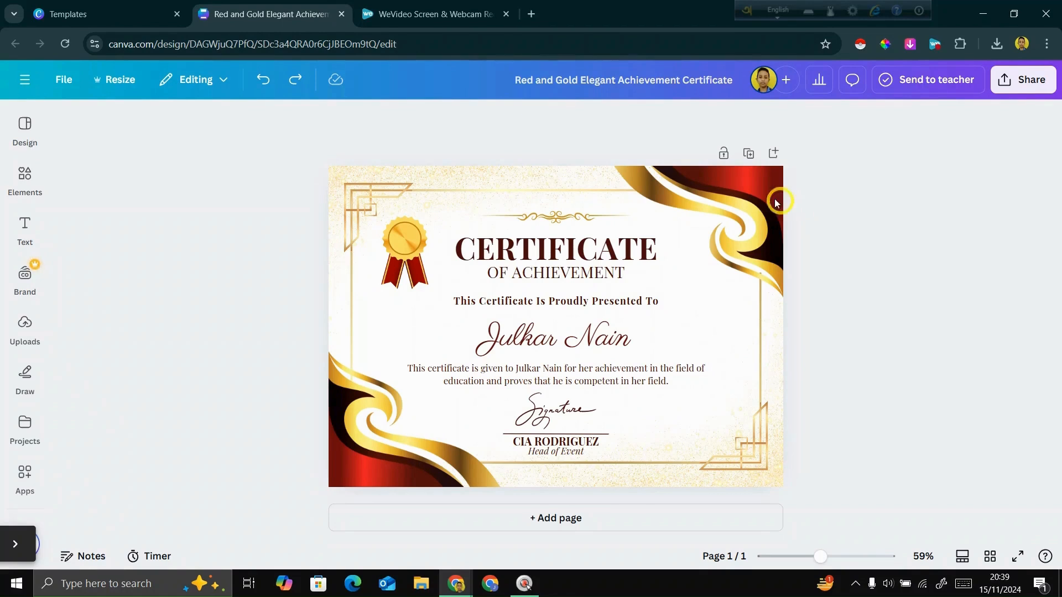
click(556, 422)
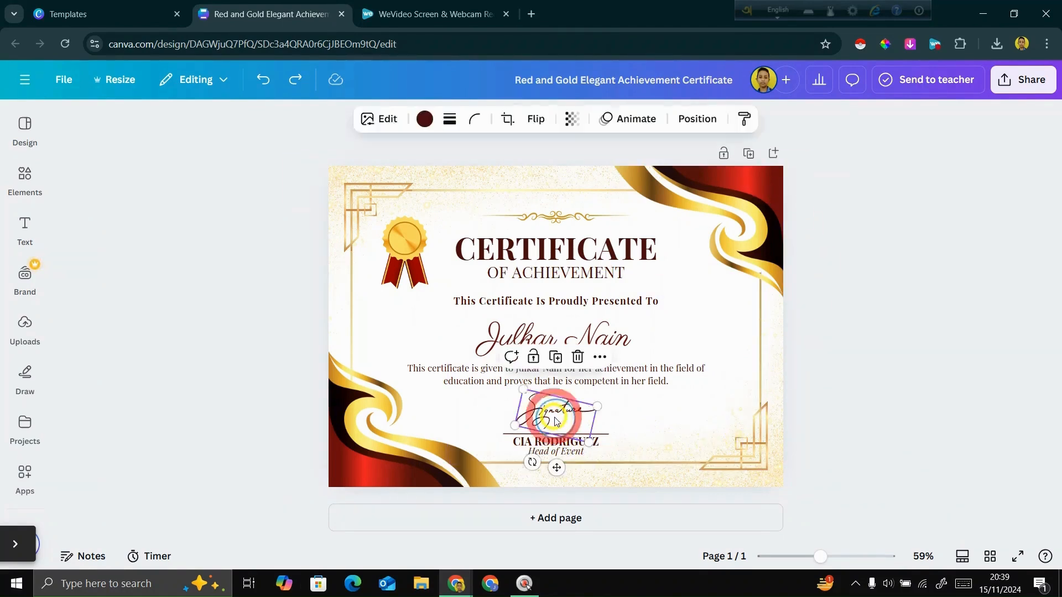
click(942, 382)
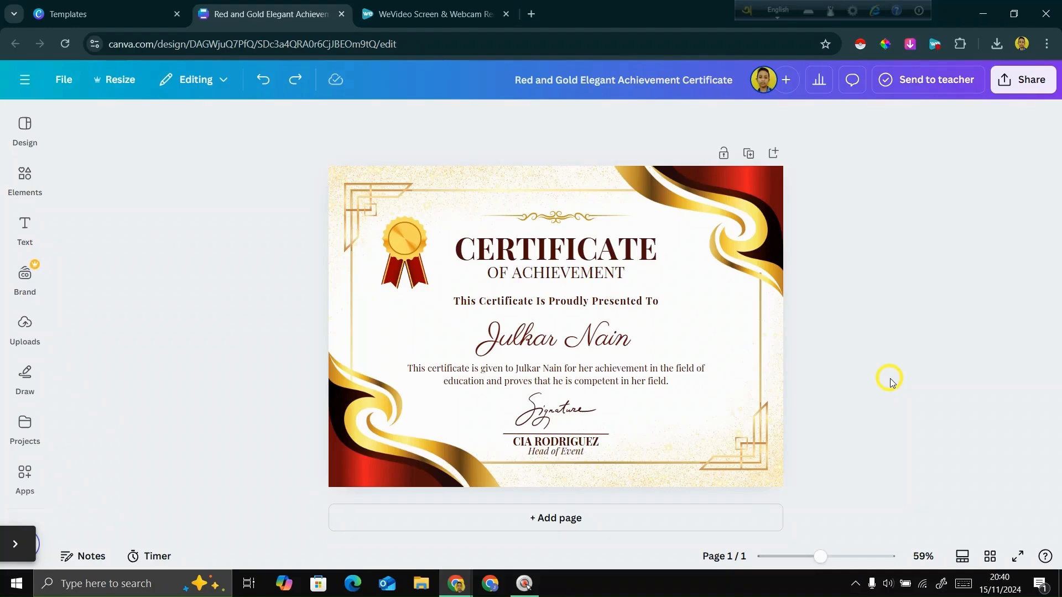
- Return to the certificate template search, close the template preview and browse further certificate designs
click(113, 12)
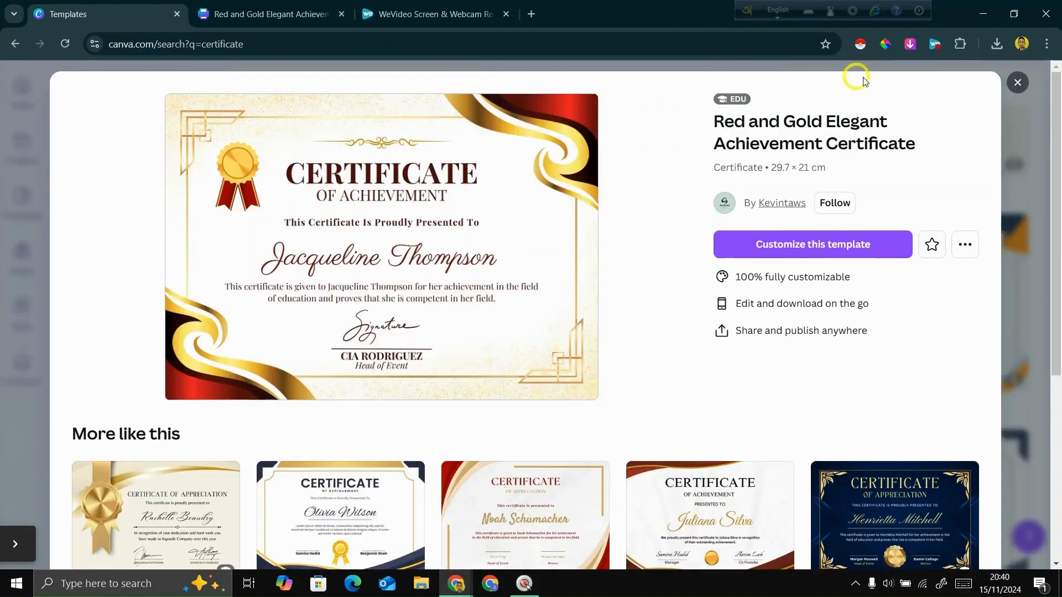
click(1016, 84)
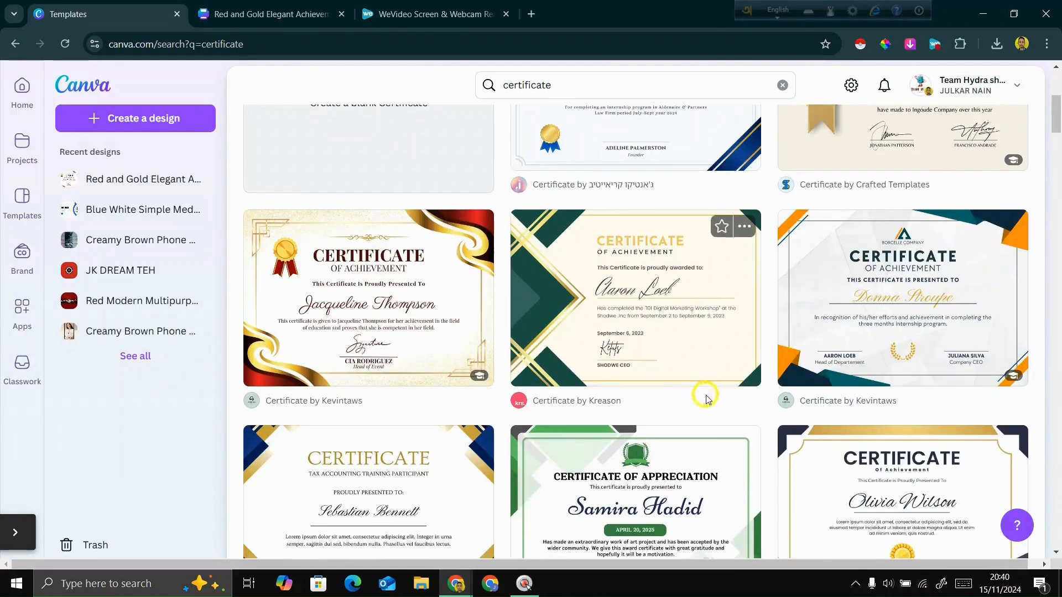
scroll(532, 412, down, 5)
scroll(810, 390, down, 5)
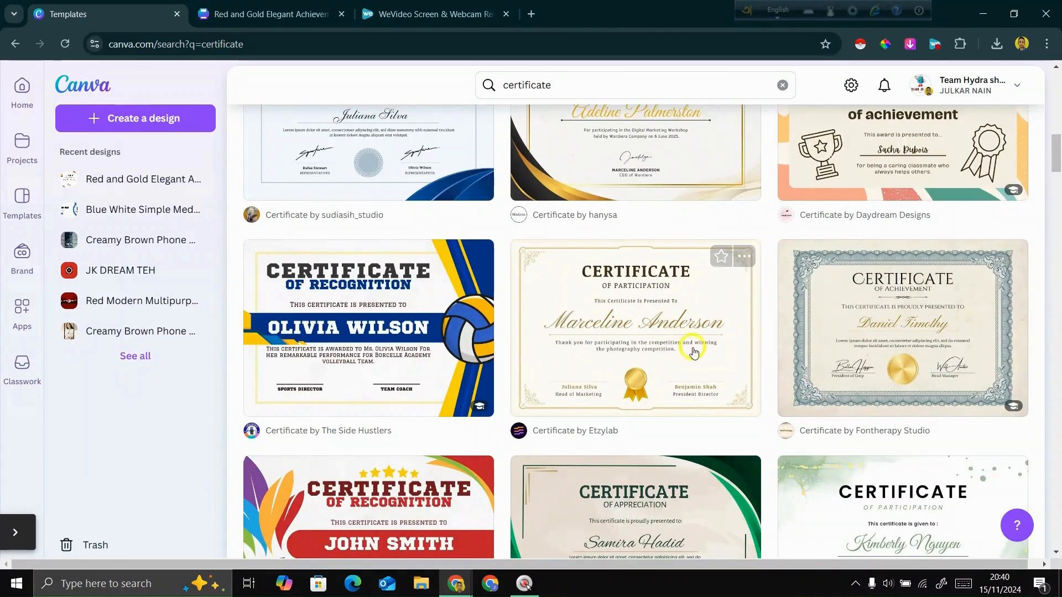
scroll(679, 350, down, 7)
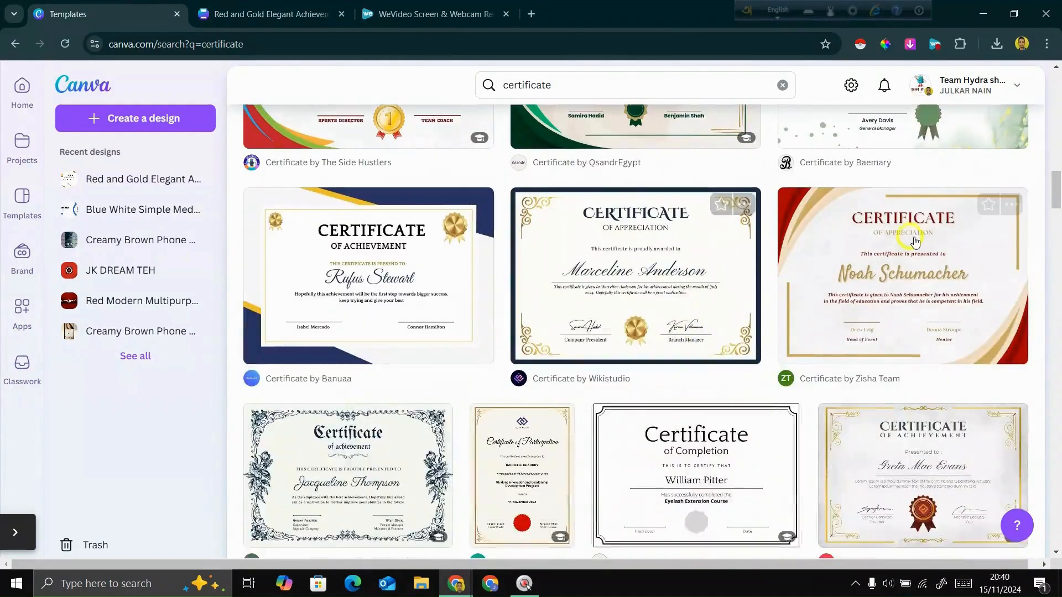